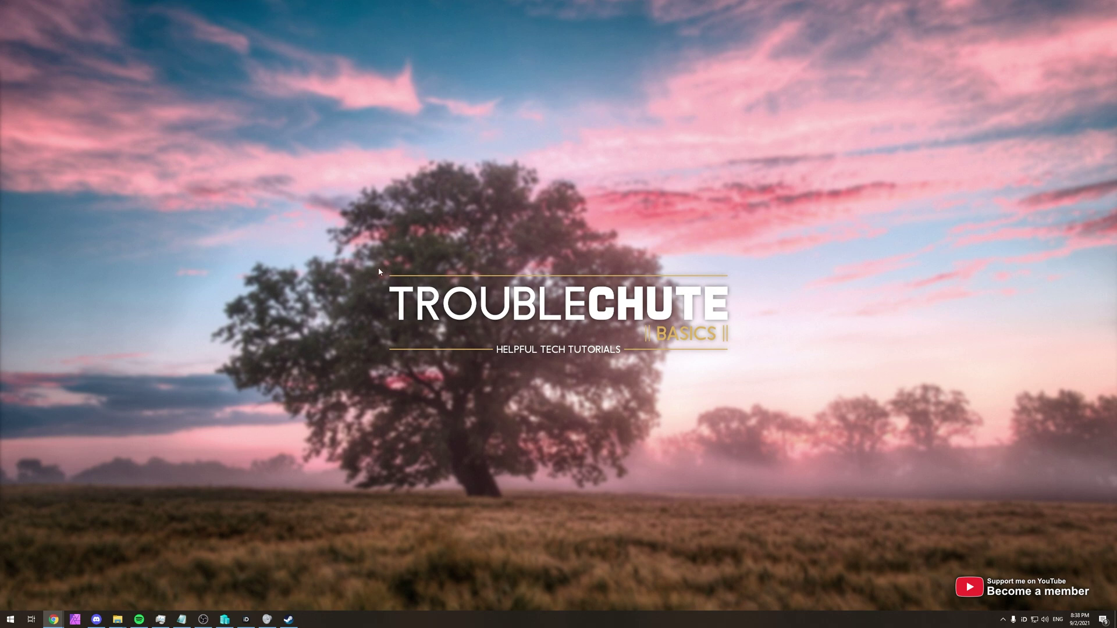
Drag across the empty Windows desktop before the browser is brought up.
left_click_drag(384, 271, 741, 370)
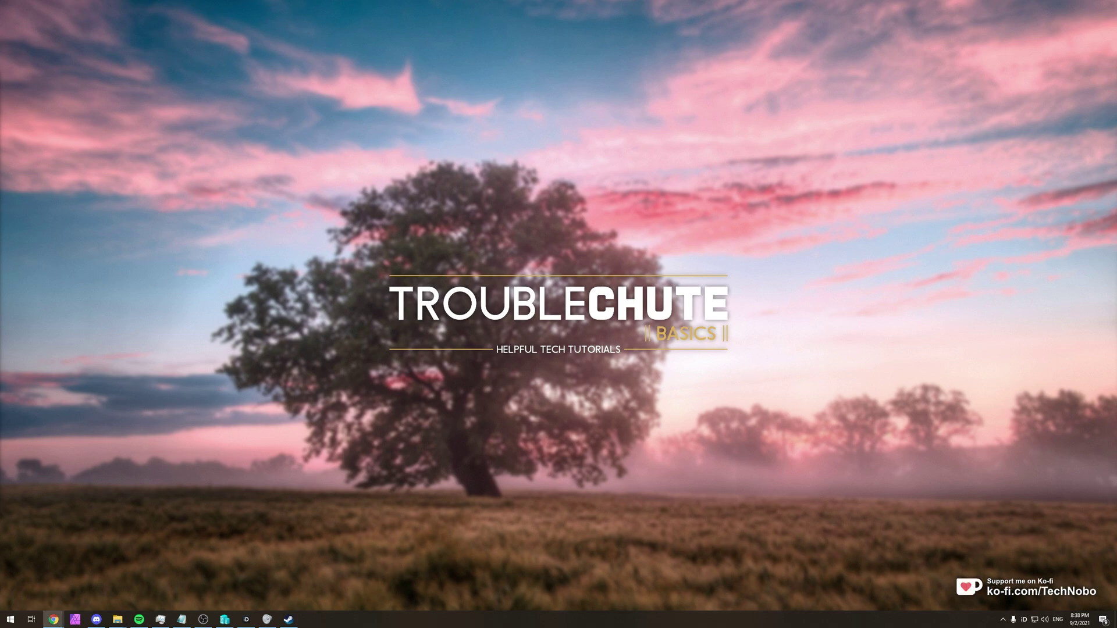
Bring Chrome forward and open the first waifu2x search result.
left_click(54, 619)
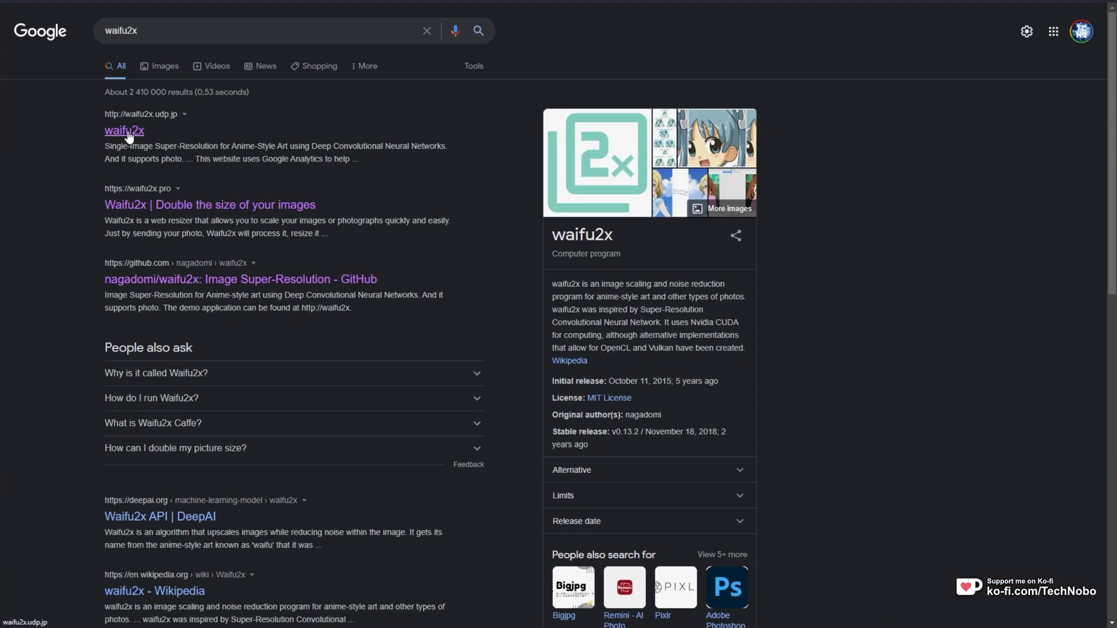
left_click(235, 177)
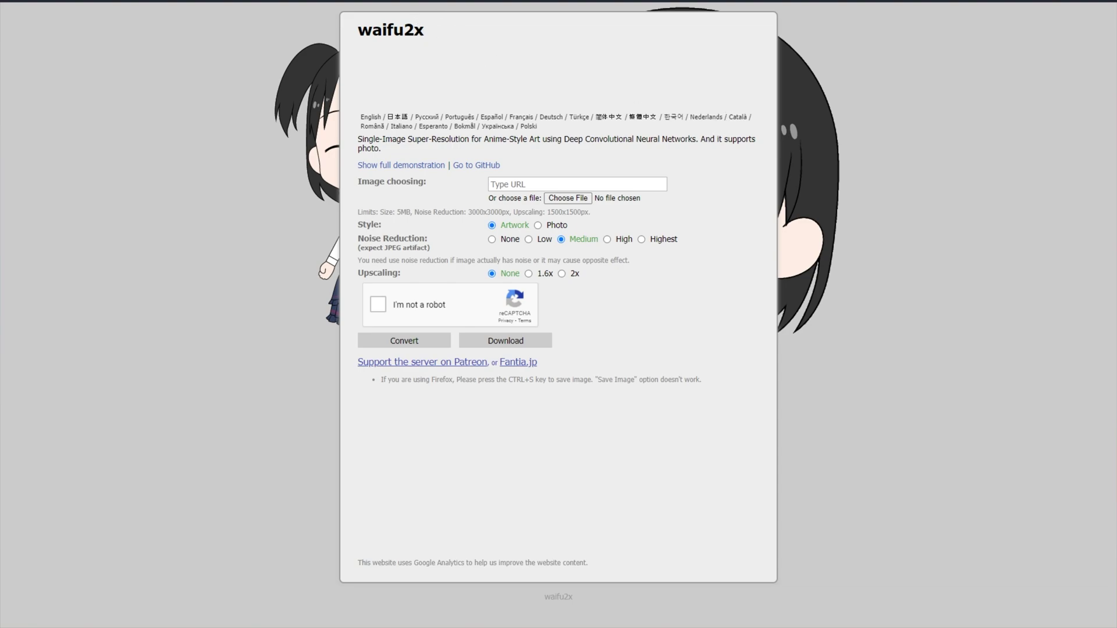
Open the waifu2x-caffe GitHub repository and scroll through its README.
double_click(373, 37)
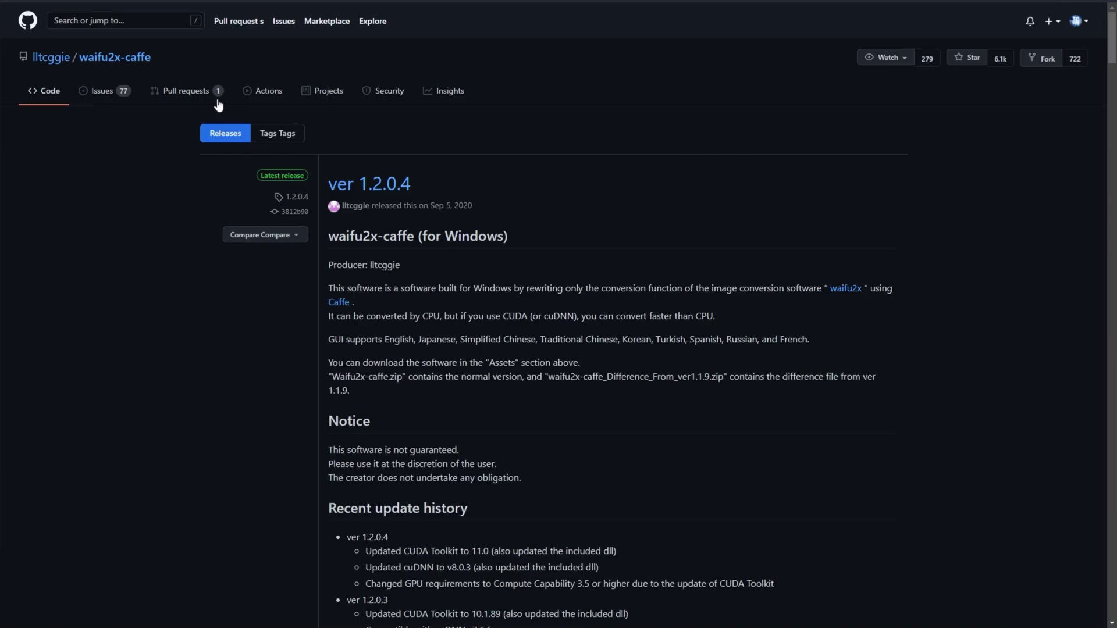
left_click(124, 64)
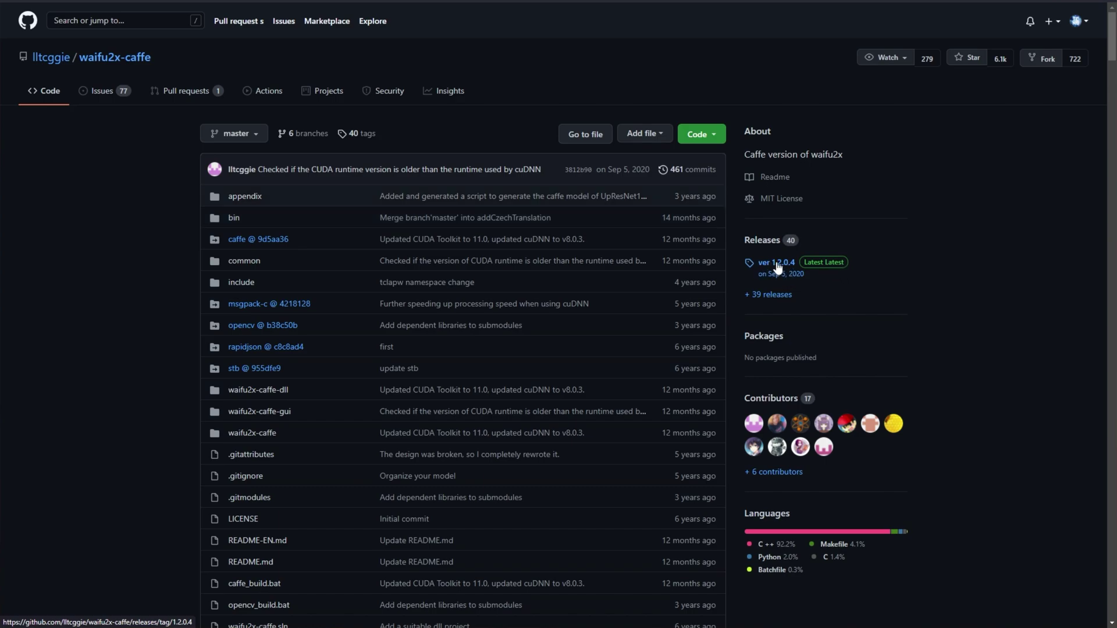
scroll(738, 236, "down", 12)
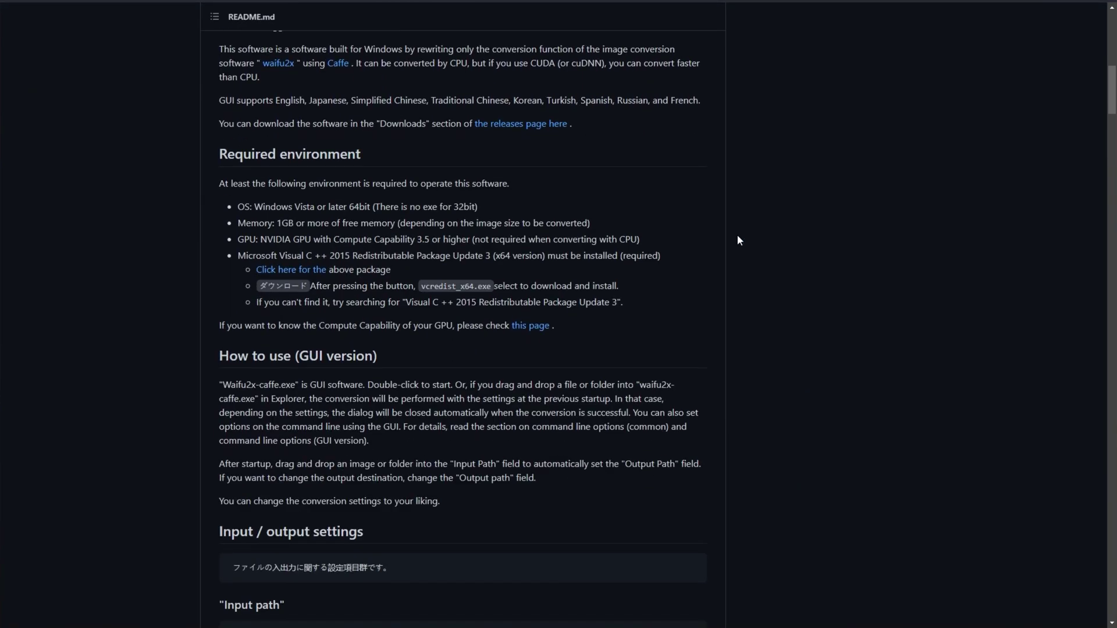
scroll(738, 236, "down", 4)
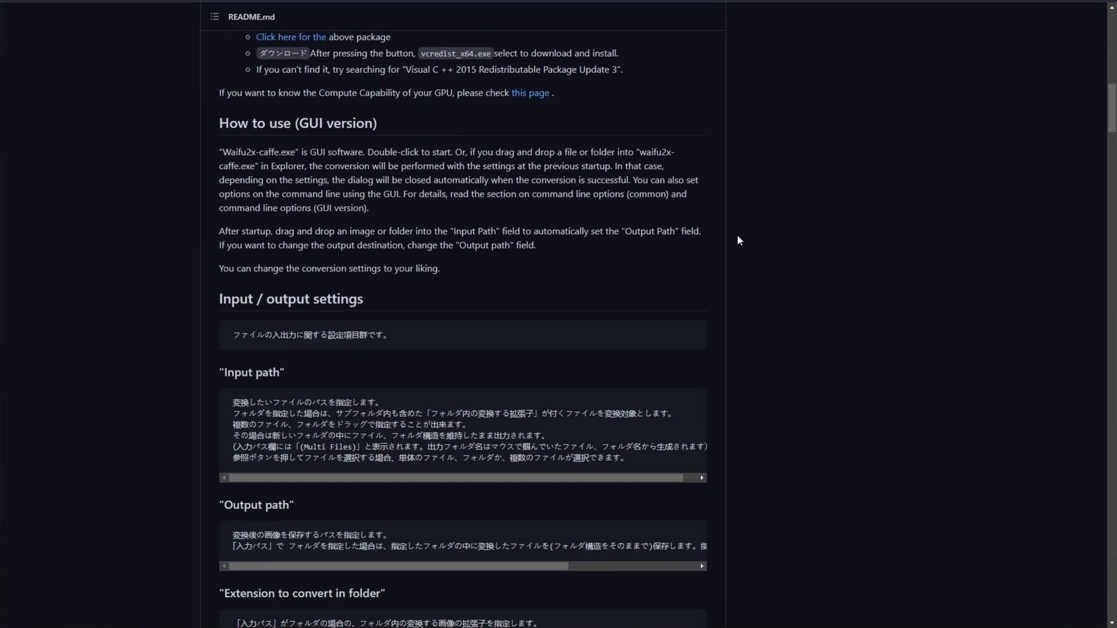
scroll(738, 235, "down", 4)
scroll(738, 235, "up", 11)
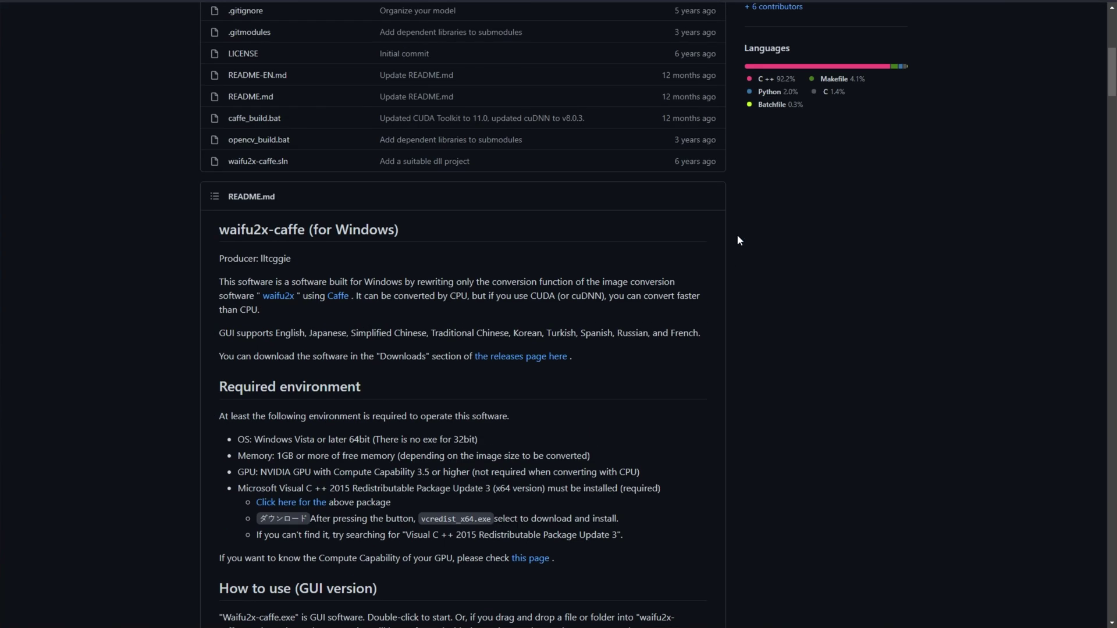
Highlight the requirements: Windows Vista 64-bit, NVIDIA GPU or CPU-only, Visual C++ 2015 Redistributable.
left_click_drag(219, 229, 697, 518)
left_click(781, 519)
left_click_drag(479, 439, 342, 455)
left_click_drag(249, 472, 305, 472)
left_click_drag(430, 472, 637, 472)
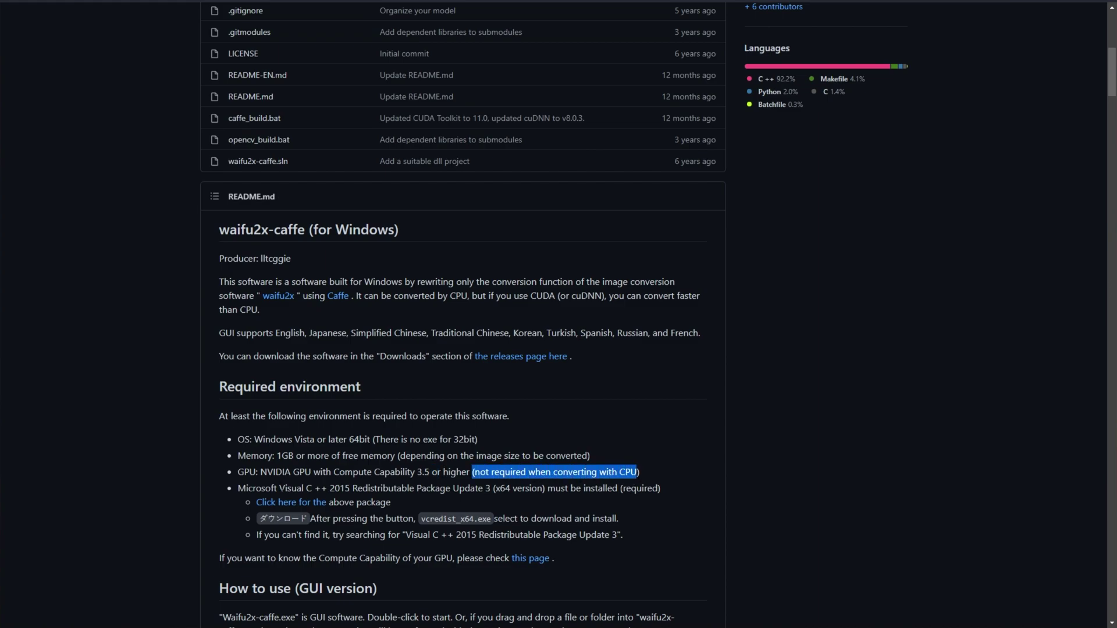
left_click_drag(287, 488, 618, 491)
left_click(643, 509)
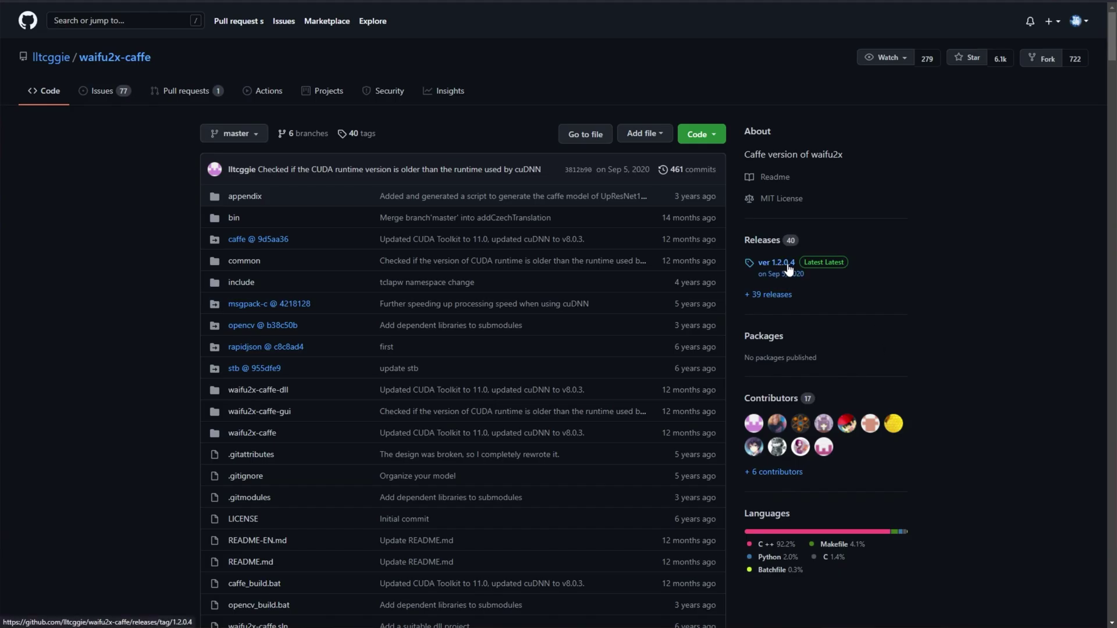
Open the ver 1.2.0.4 release page and download waifu2x-caffe.zip from its assets.
left_click(789, 267)
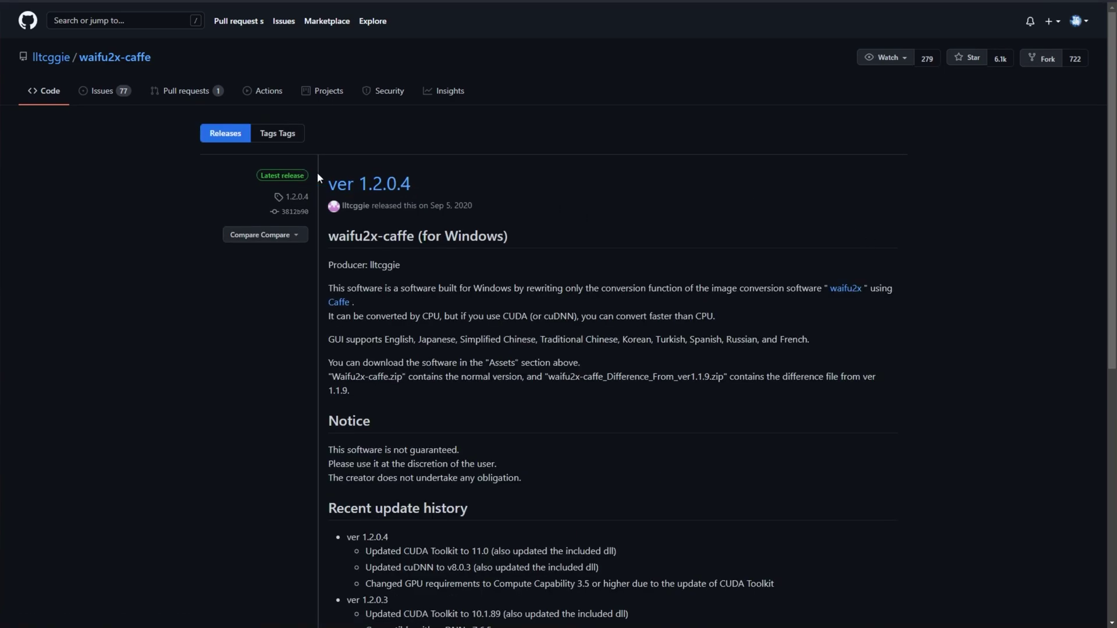
scroll(535, 259, "down", 8)
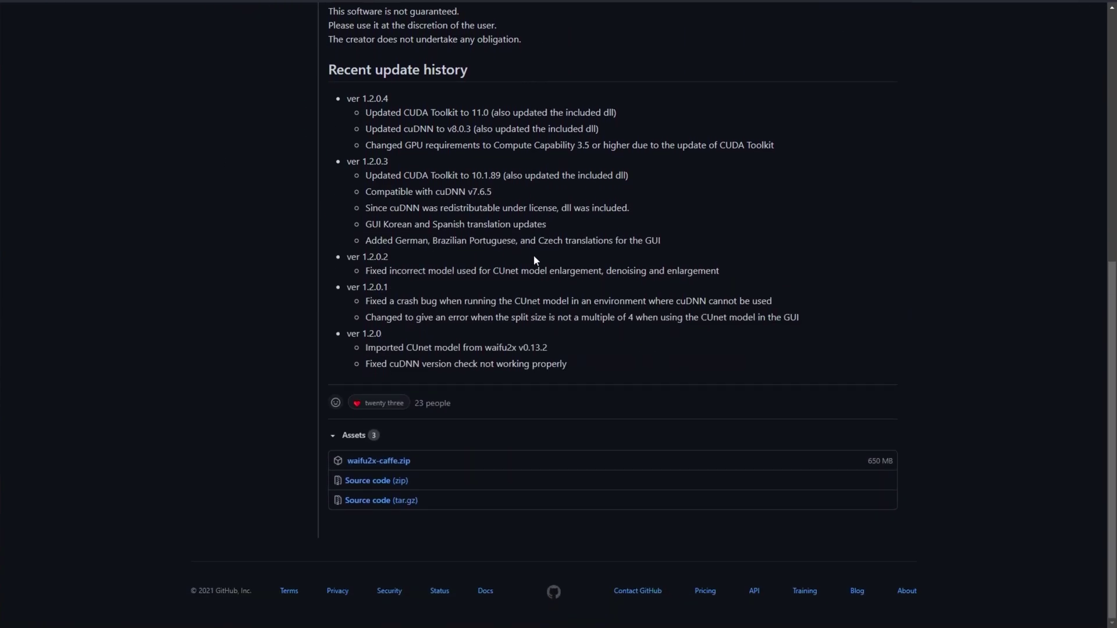
left_click(384, 466)
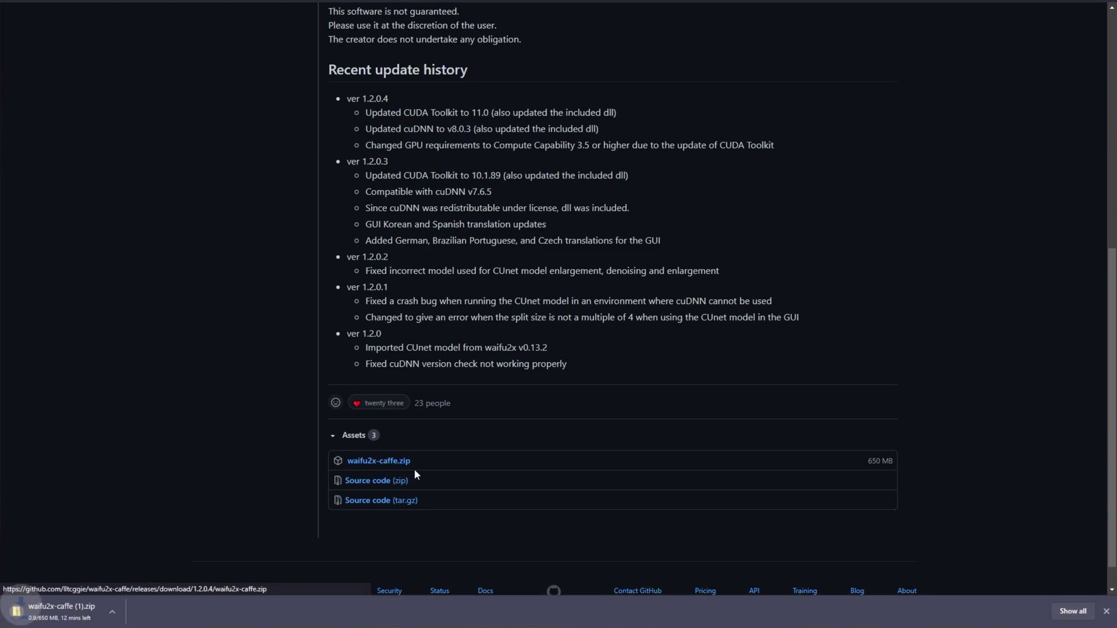
scroll(415, 469, "up", 7)
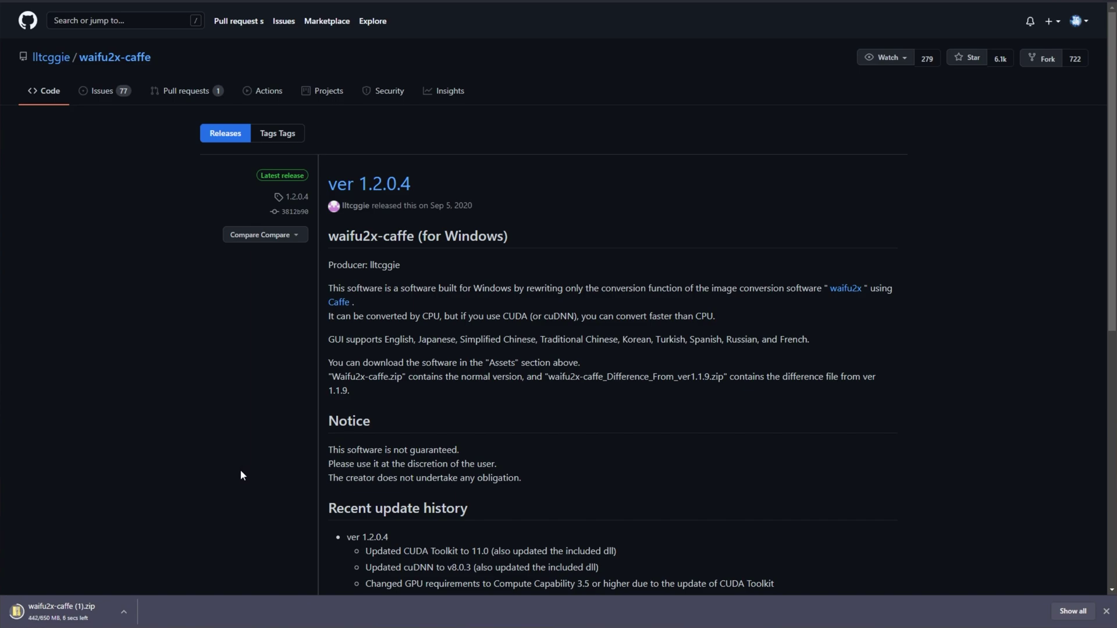
Open the downloaded zip and copy its waifu2x-caffe folder into Documents.
left_click(65, 607)
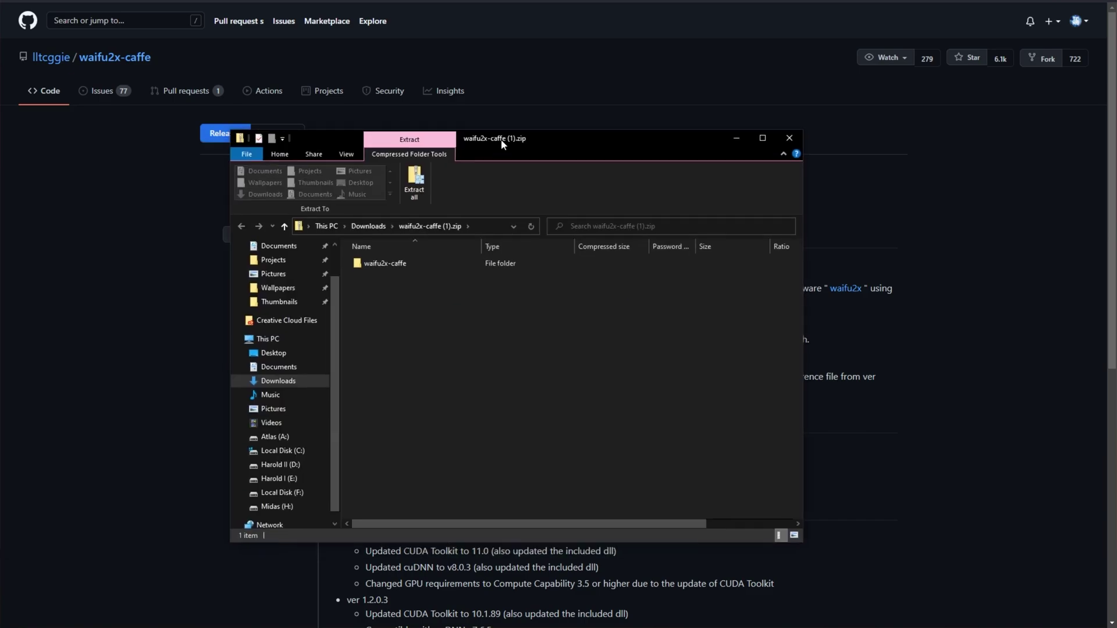
left_click_drag(570, 276, 516, 233)
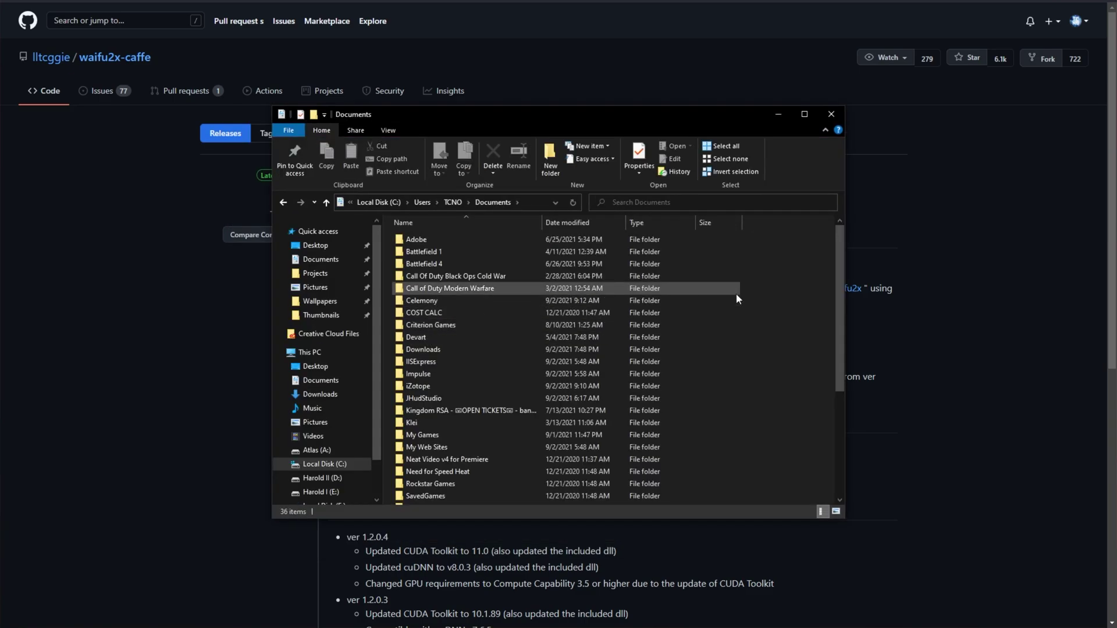
left_click_drag(555, 120, 739, 120)
left_click_drag(428, 239, 952, 263)
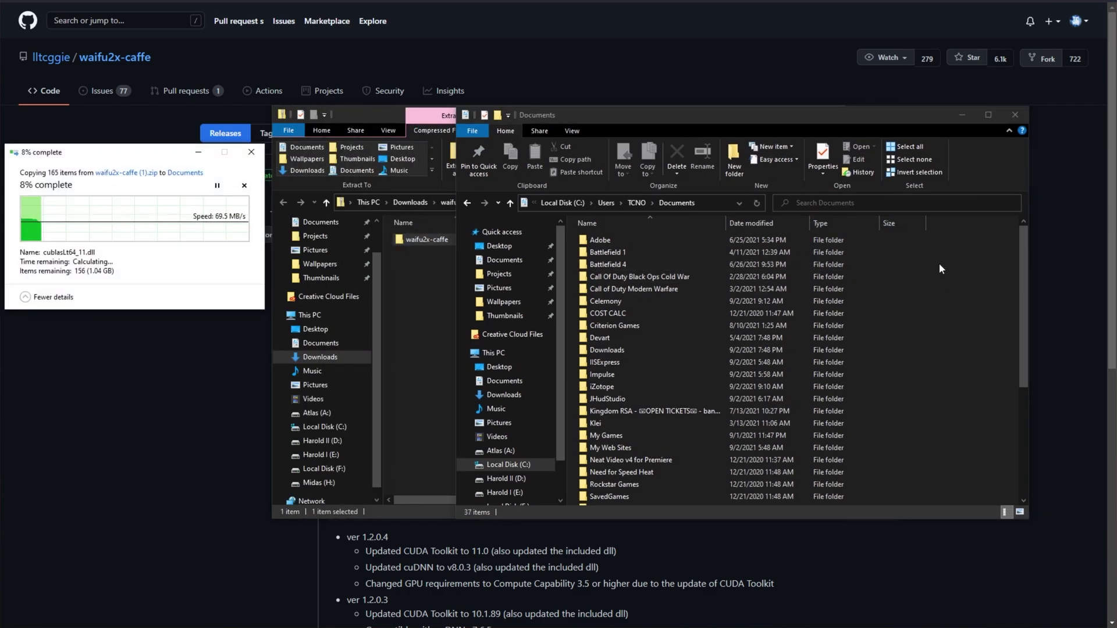
left_click(838, 115)
left_click_drag(754, 127, 558, 121)
Open the extracted waifu2x-caffe folder and select waifu2x-caffe.exe.
key("Return")
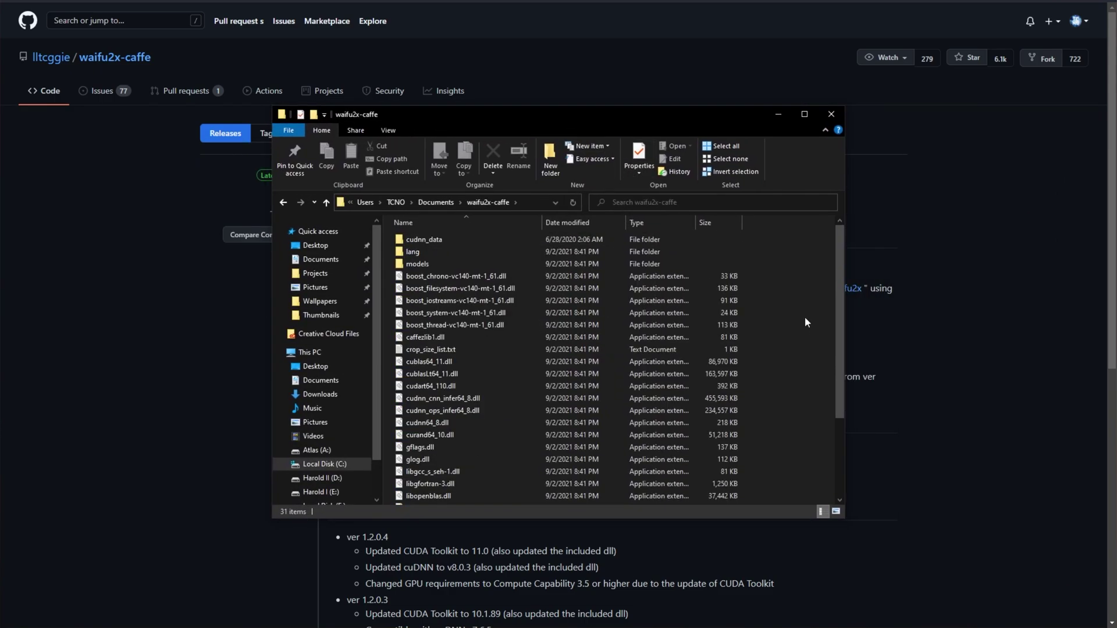
scroll(805, 305, "down", 3)
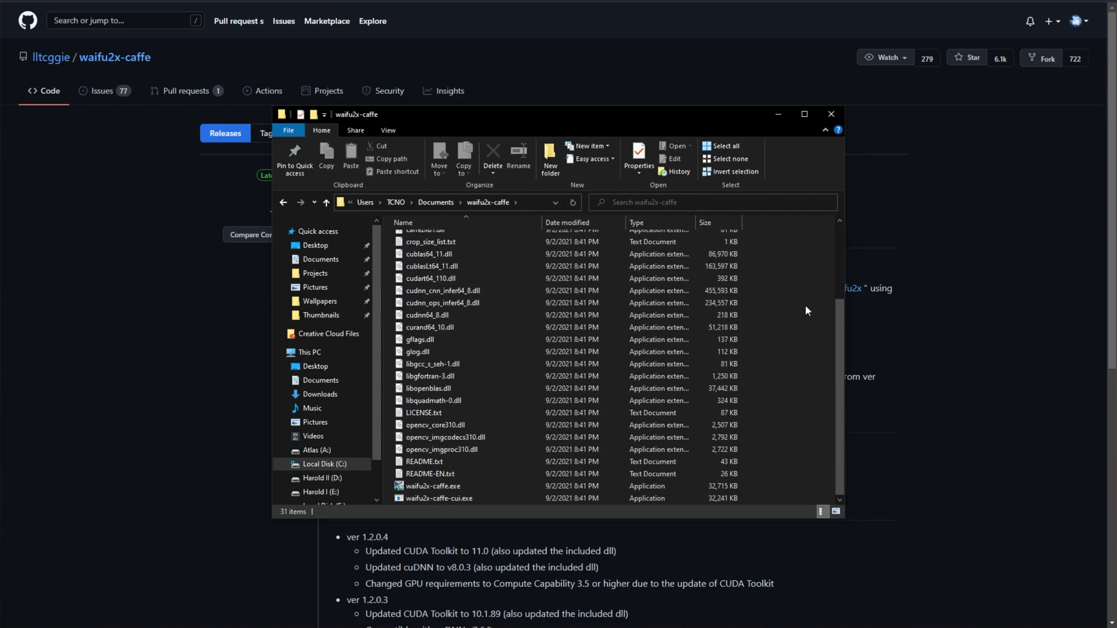
left_click(427, 491)
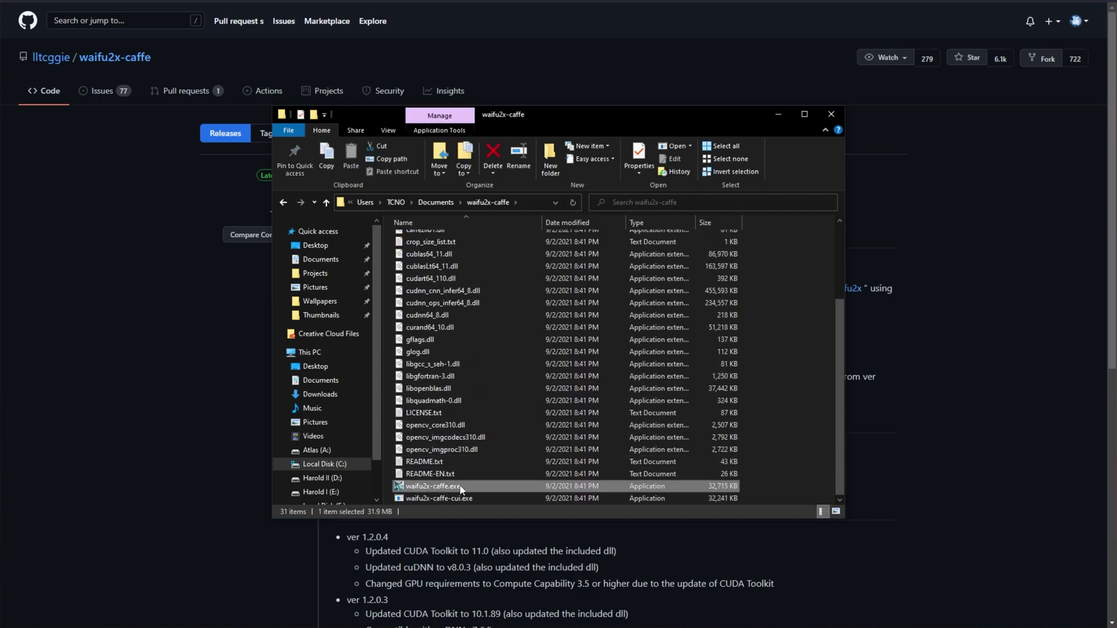
Launch waifu2x-caffe and load edge-logo-png.png from Downloads as the input image.
double_click(462, 489)
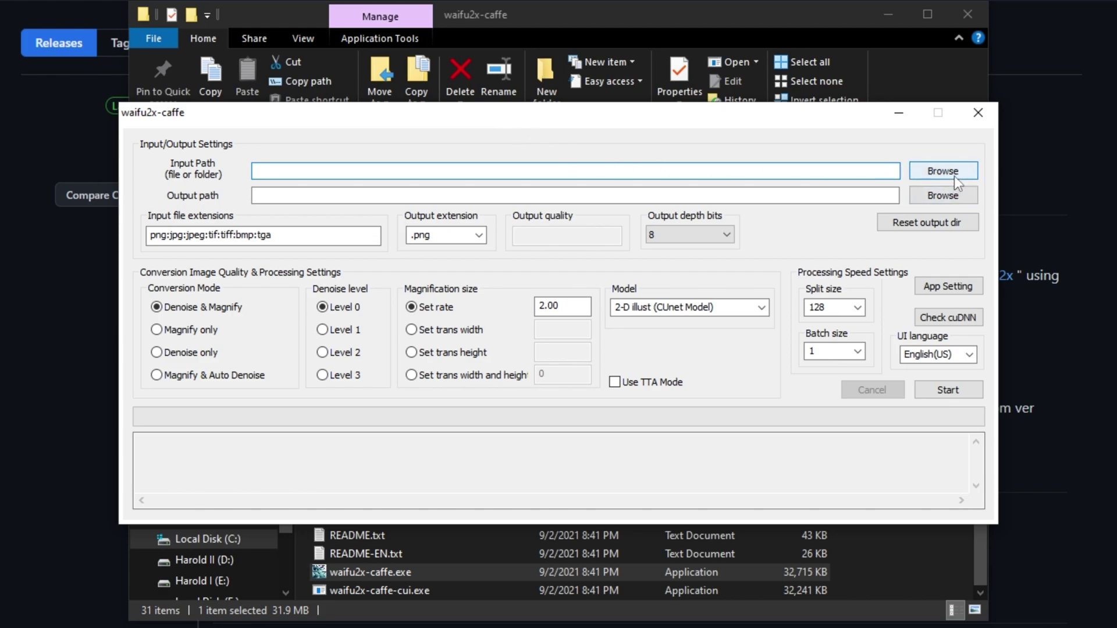
left_click(267, 199)
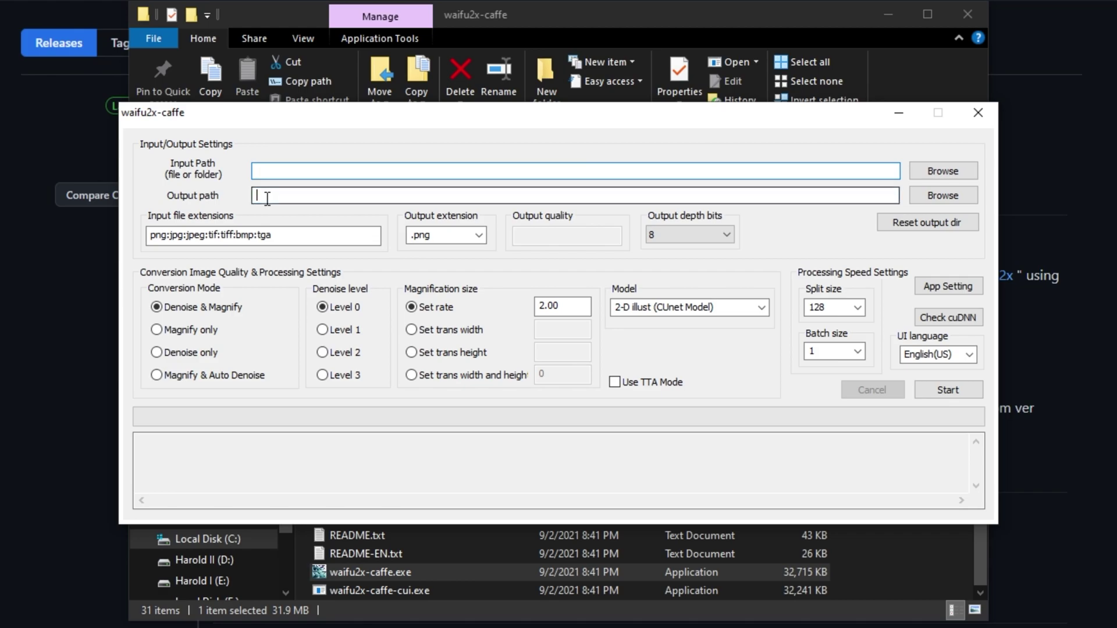
left_click(943, 170)
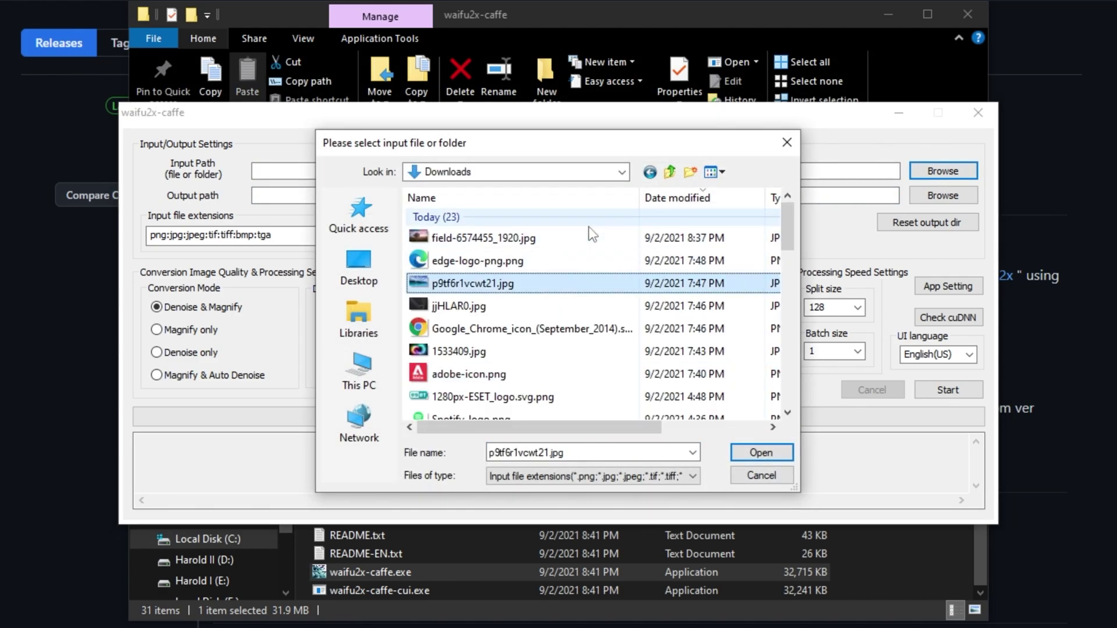
scroll(588, 288, "up", 3)
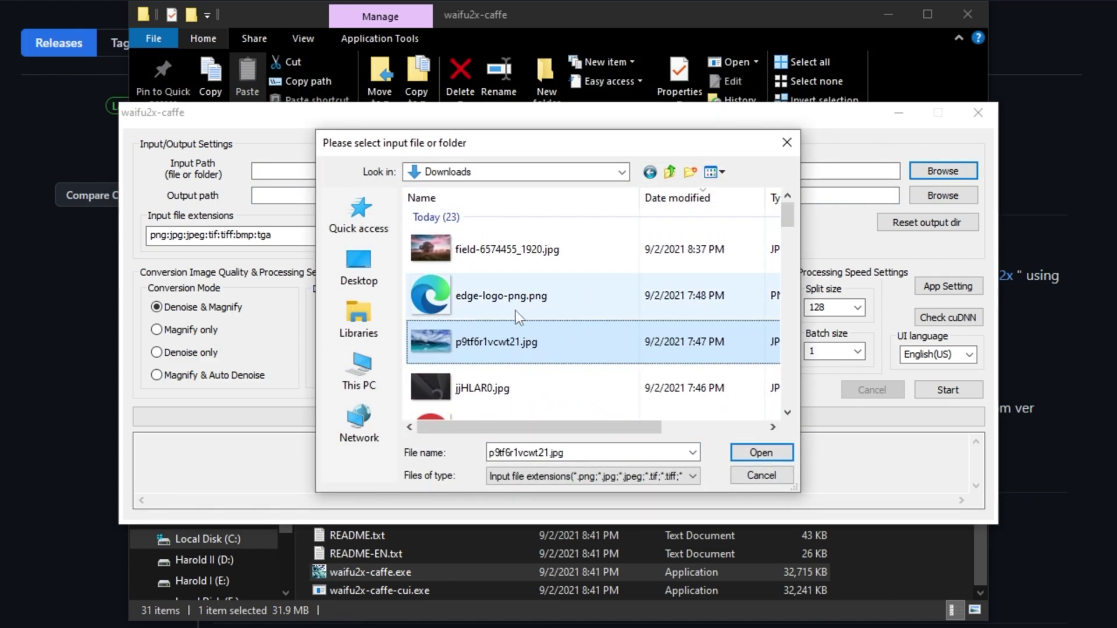
left_click(564, 288)
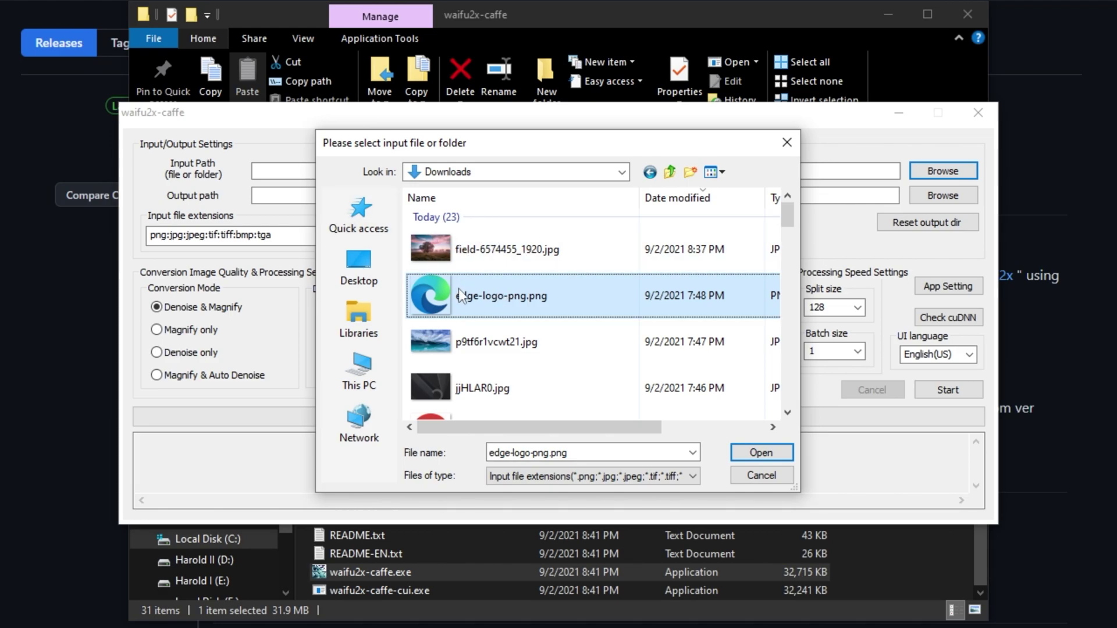
left_click(746, 452)
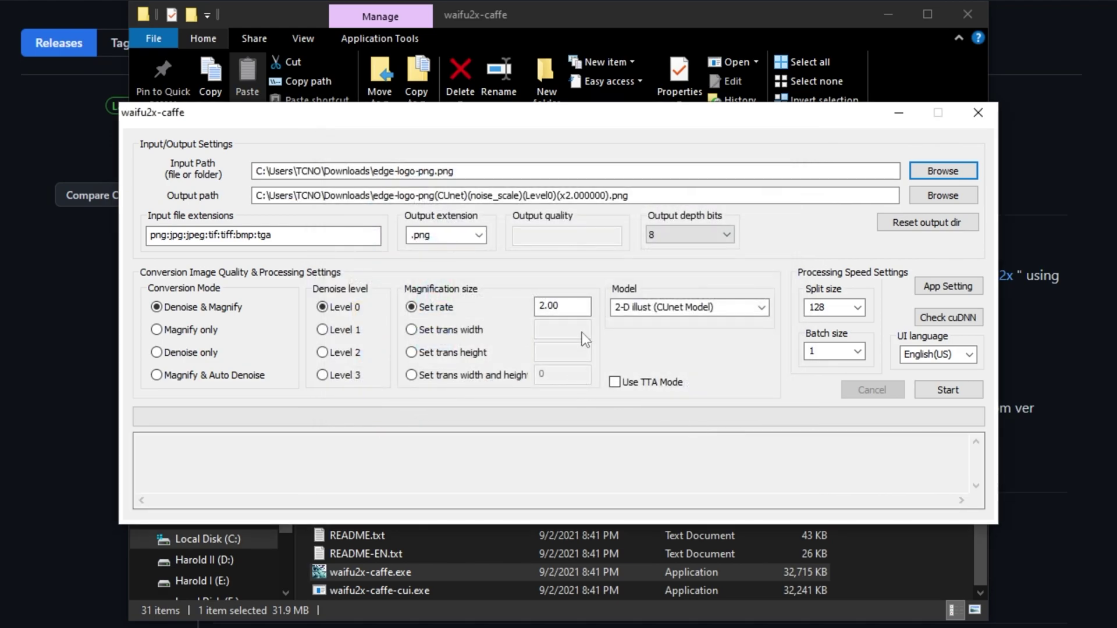
Check the paths, keep the 2-D illust (CUnet Model) model, and run the 2x upscale.
double_click(629, 171)
double_click(715, 196)
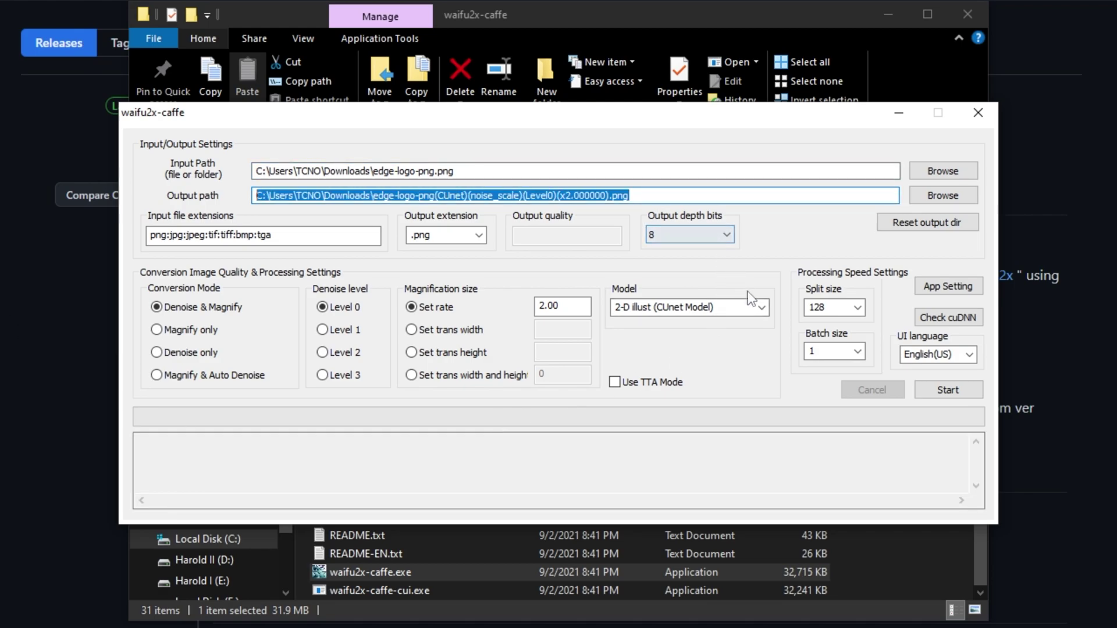
left_click(759, 308)
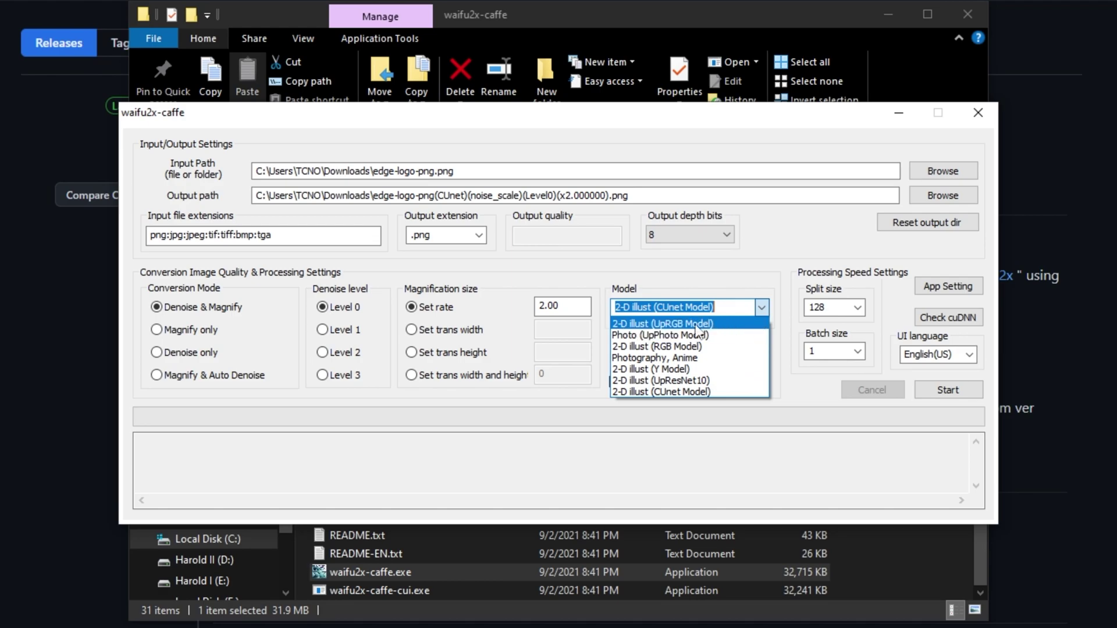
left_click(705, 392)
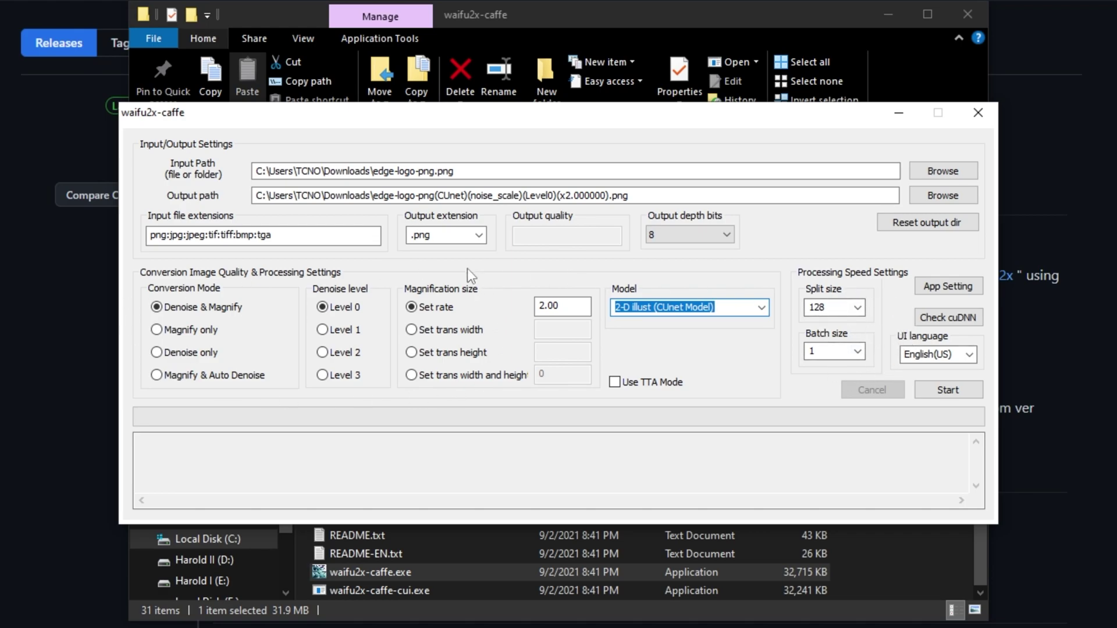
left_click(187, 312)
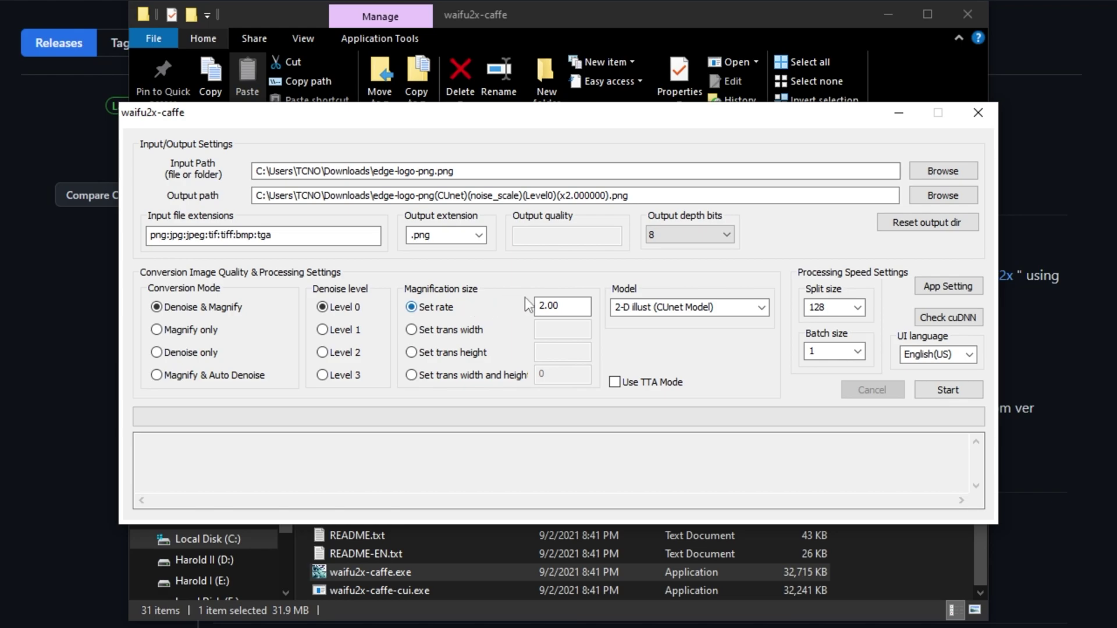
left_click(952, 391)
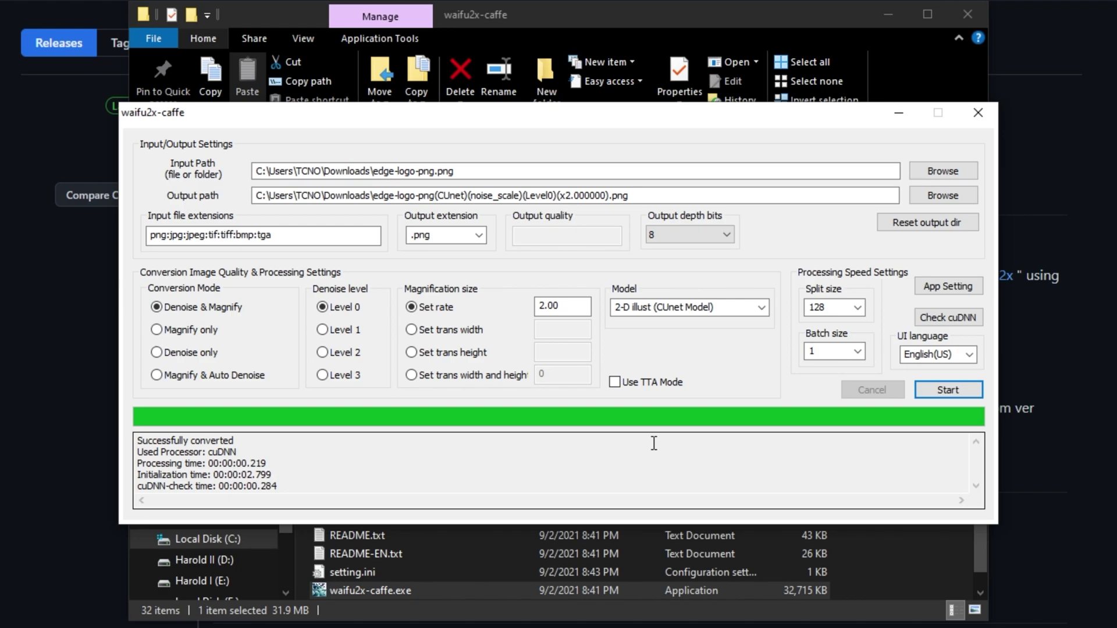
key("super+e")
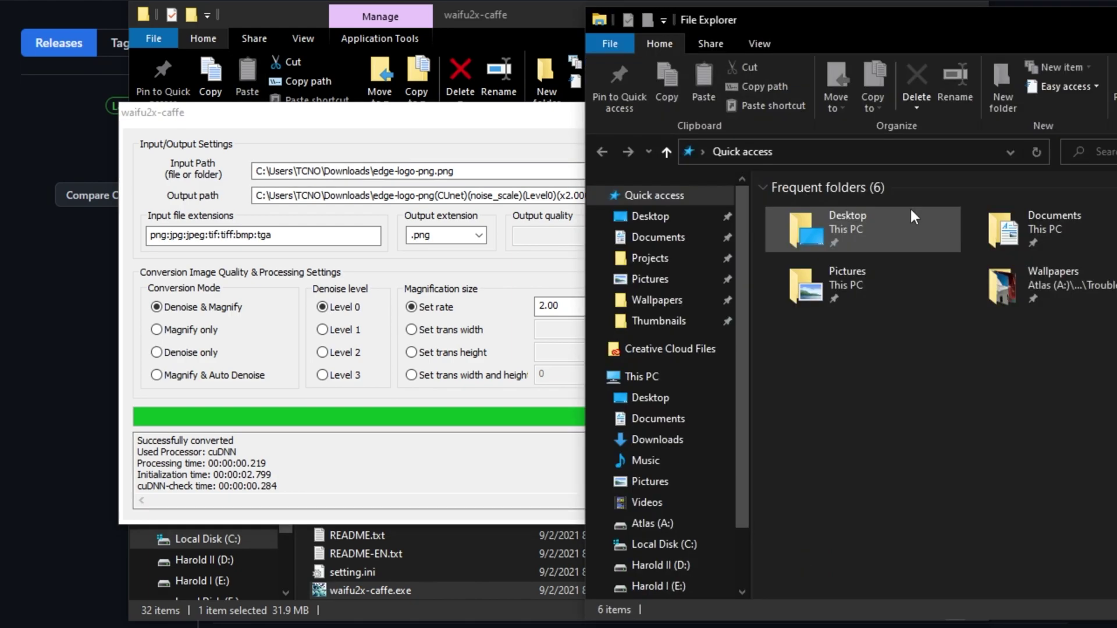
Show Downloads and compare the original Edge logo with its CUnet x2 output.
left_click_drag(993, 36, 535, 27)
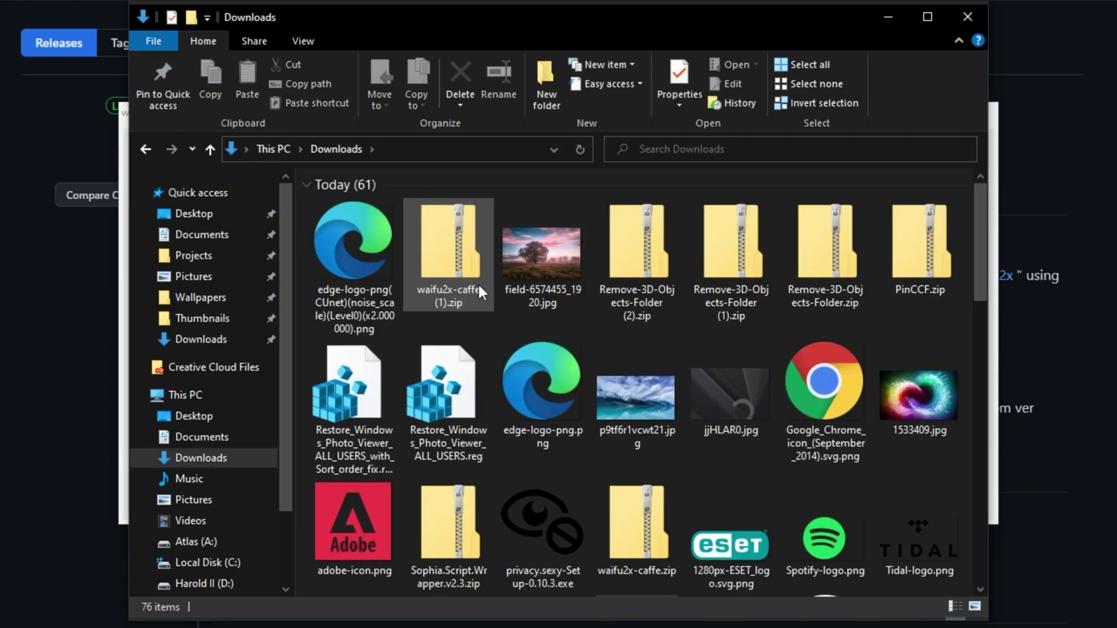
left_click(557, 381)
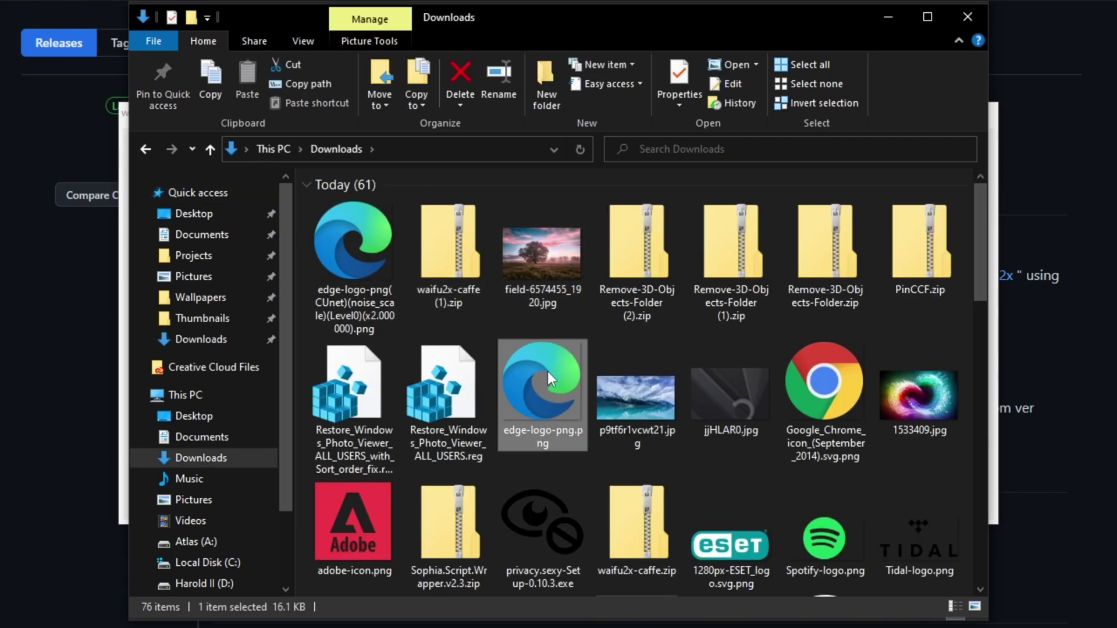
left_click(341, 239)
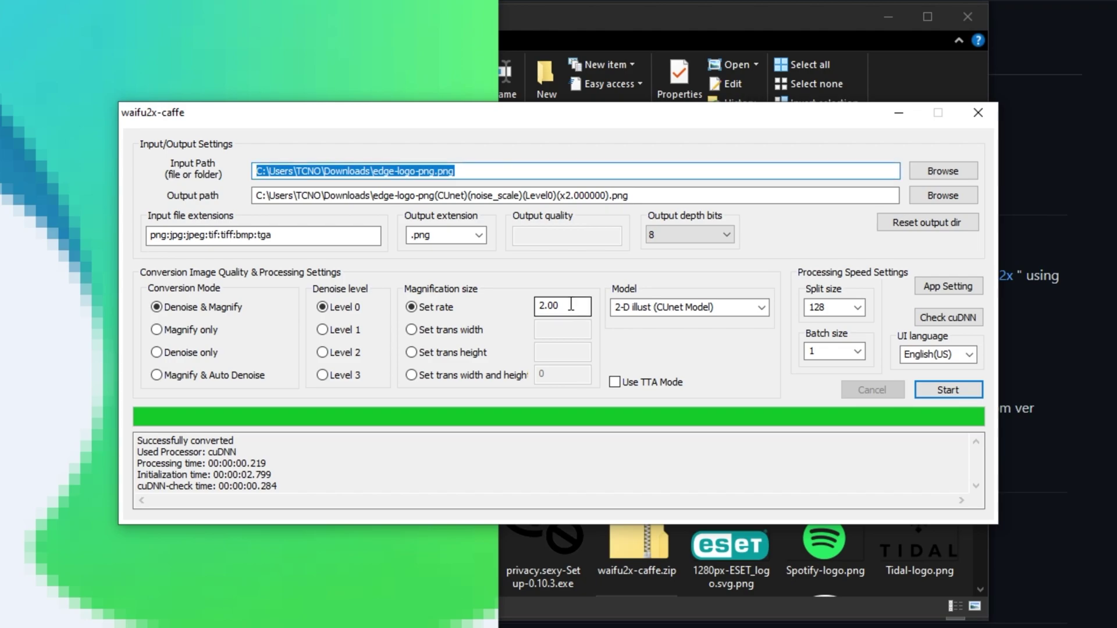
Set the magnification to 8, run the upscale, and view the x8 file in Downloads.
double_click(571, 306)
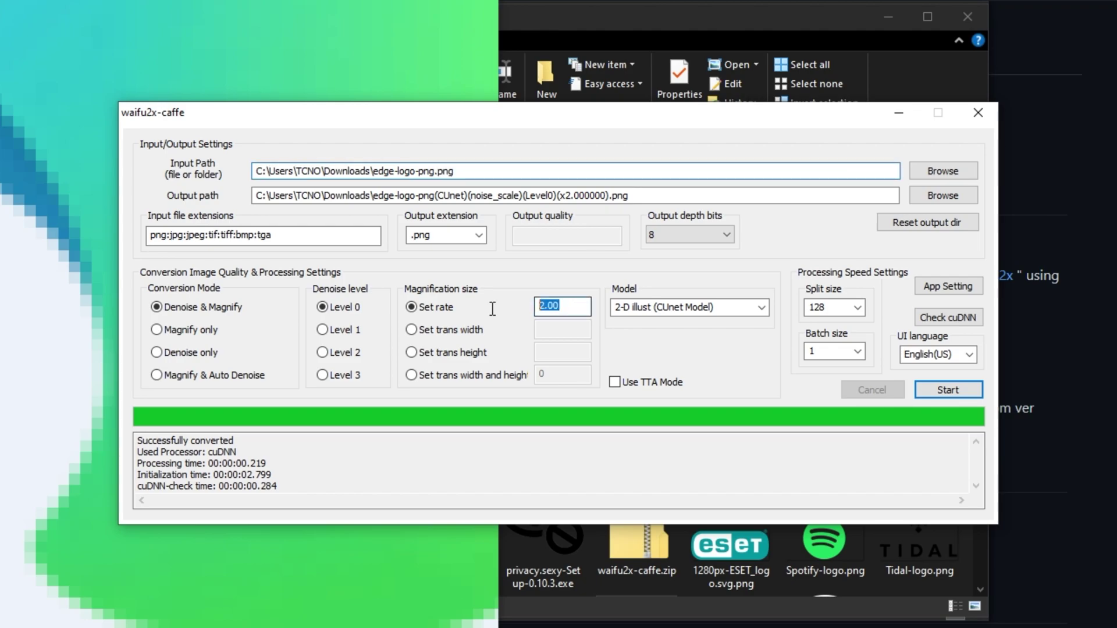
type("8")
left_click(937, 391)
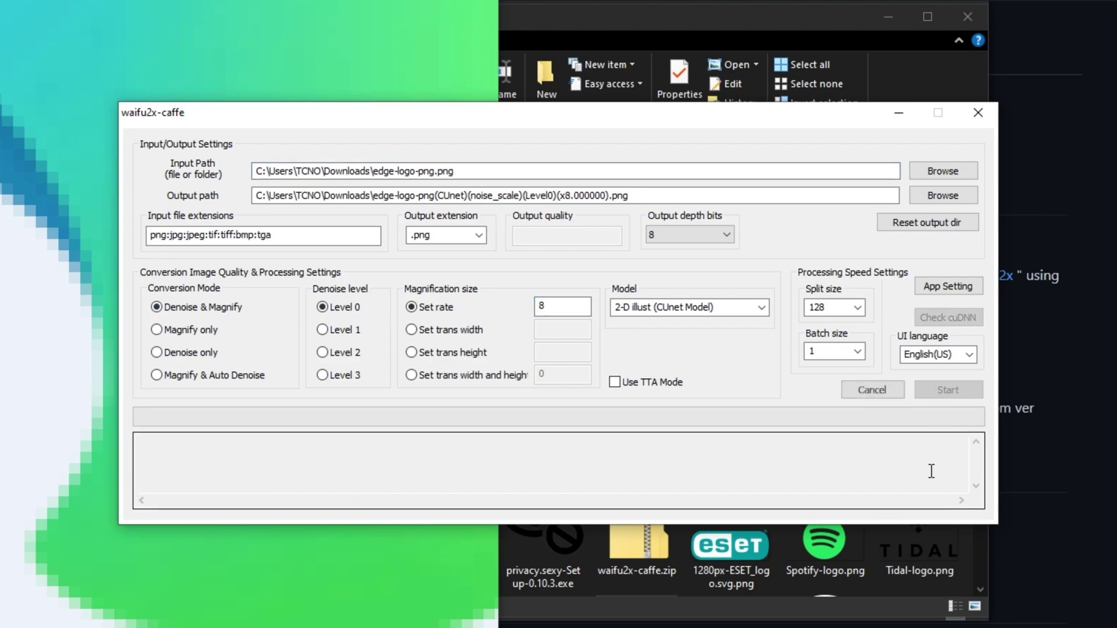
left_click(780, 30)
left_click(581, 149)
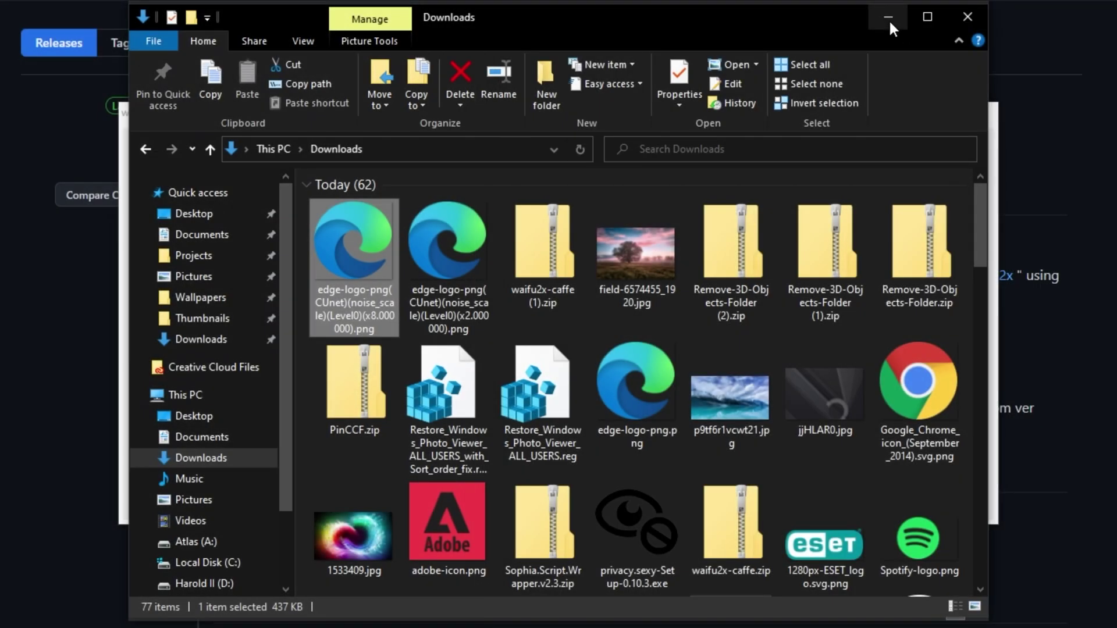
Minimize both folder windows, close waifu2x-caffe, and close the Chrome browser.
left_click(888, 14)
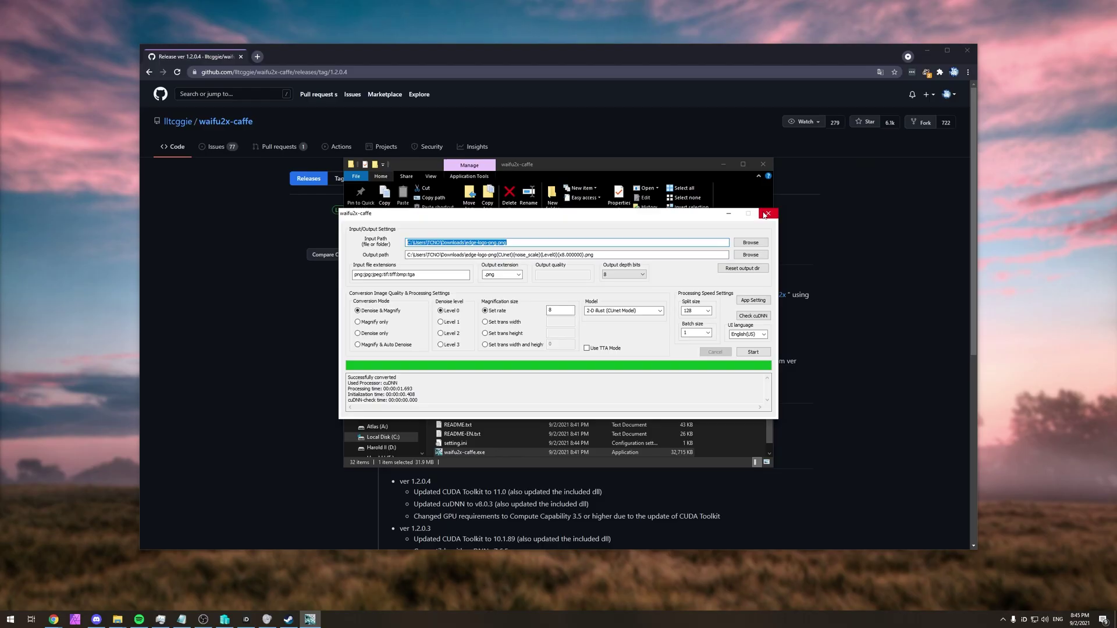
left_click(765, 214)
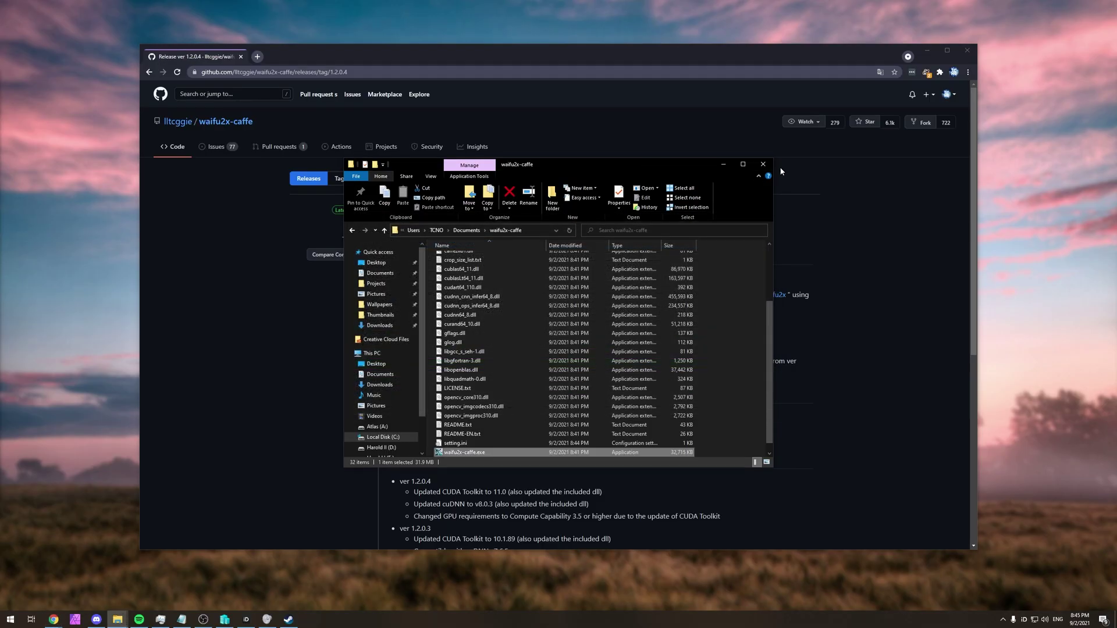
left_click(722, 165)
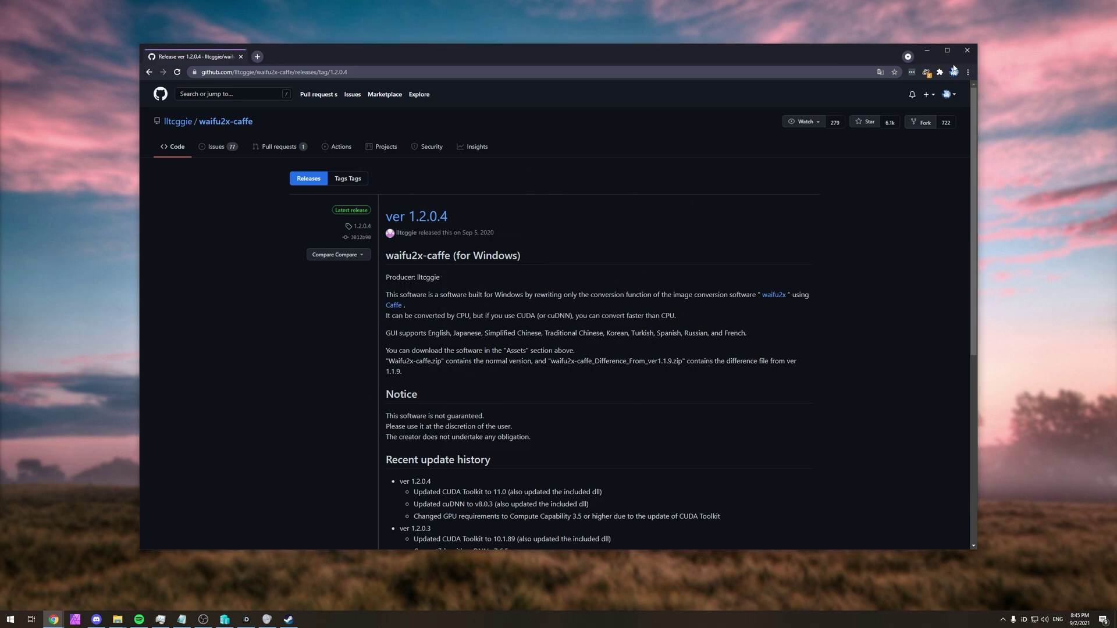
left_click(963, 50)
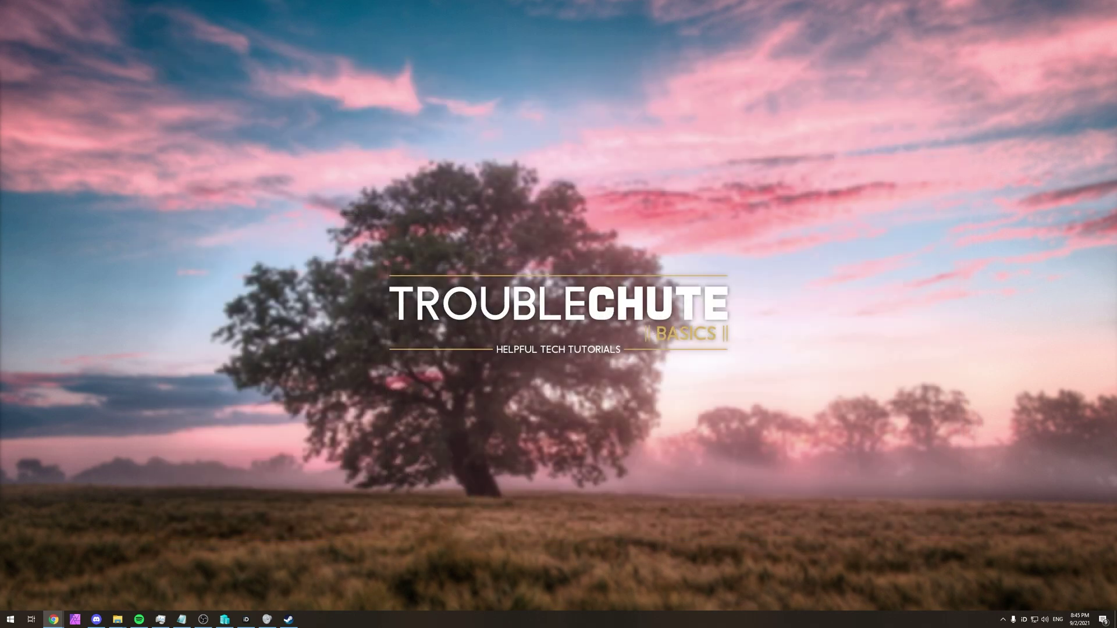